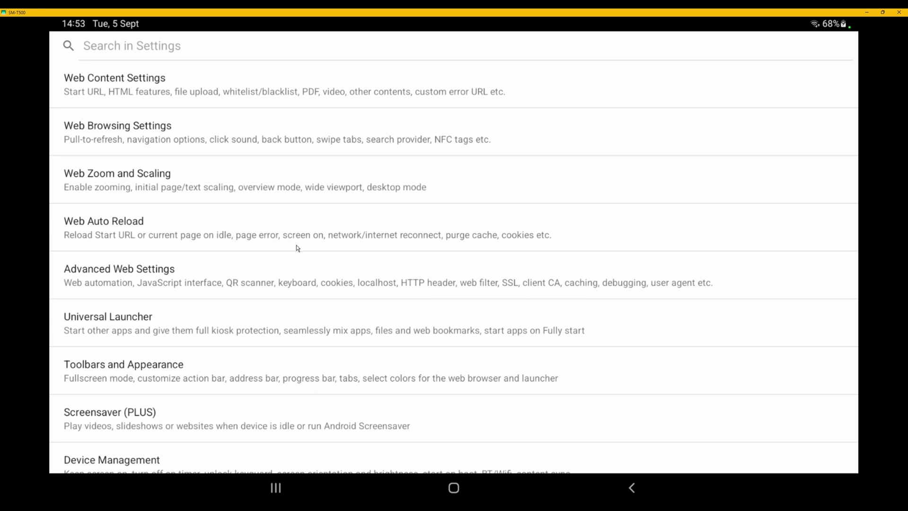
# Step: Review the tablet's Device Management settings, including screen, boot and device admin options, and leave the settings
pyautogui.scroll(-3, 298, 246)
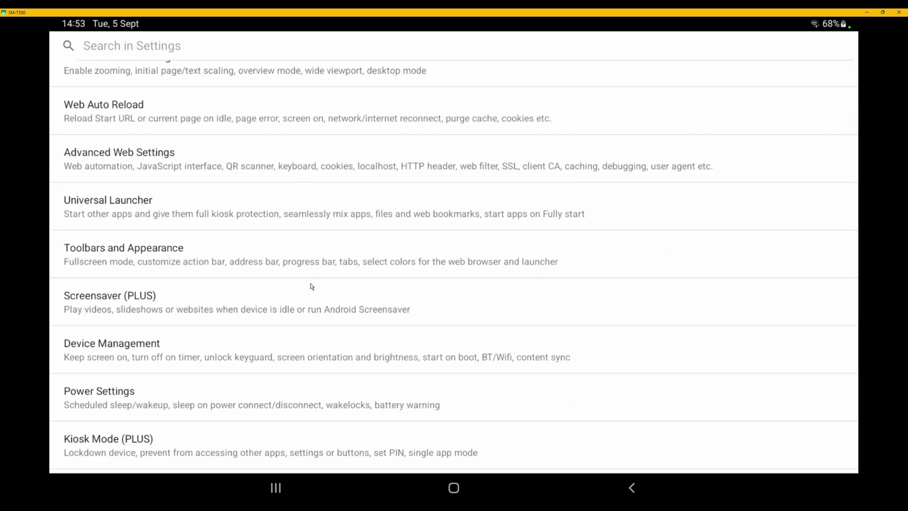
pyautogui.click(127, 345)
pyautogui.scroll(-3, 259, 292)
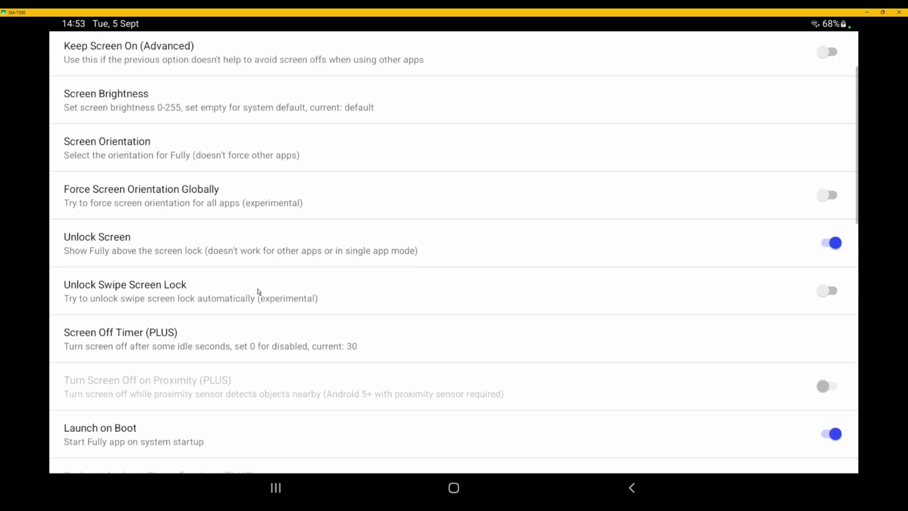
pyautogui.scroll(-2, 259, 291)
pyautogui.scroll(-10, 259, 292)
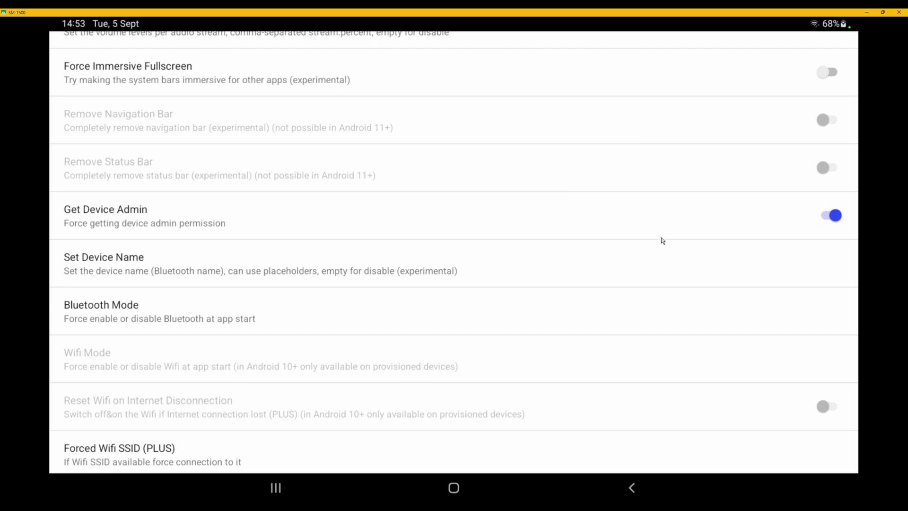
pyautogui.click(634, 489)
pyautogui.click(635, 489)
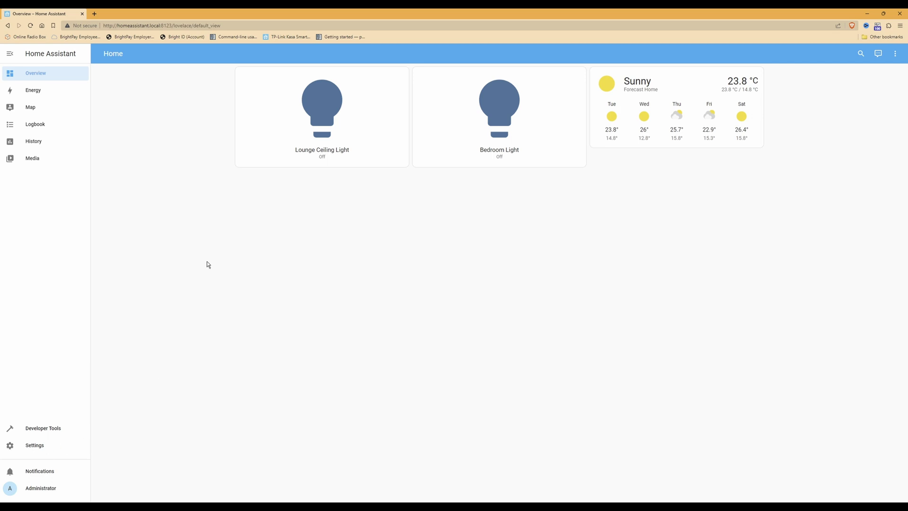
# Step: In Home Assistant's automation settings, create a new automation from scratch
pyautogui.click(38, 447)
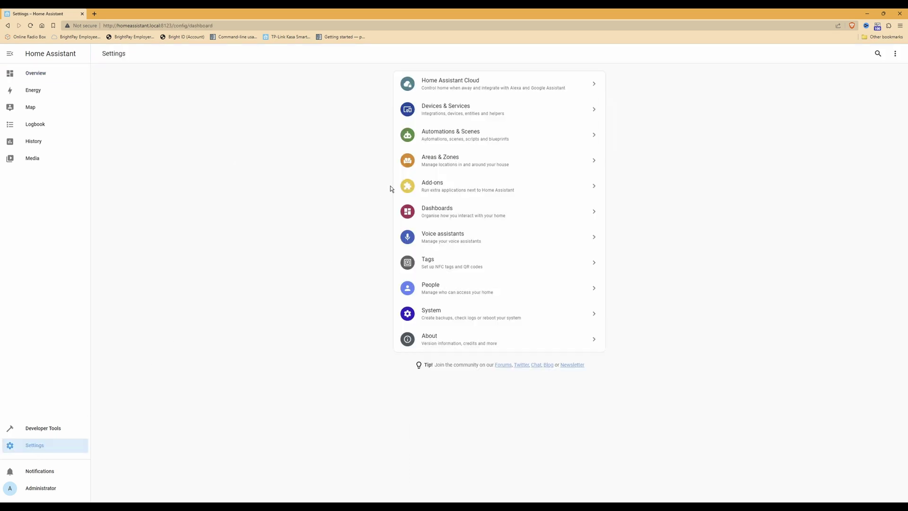
pyautogui.click(461, 136)
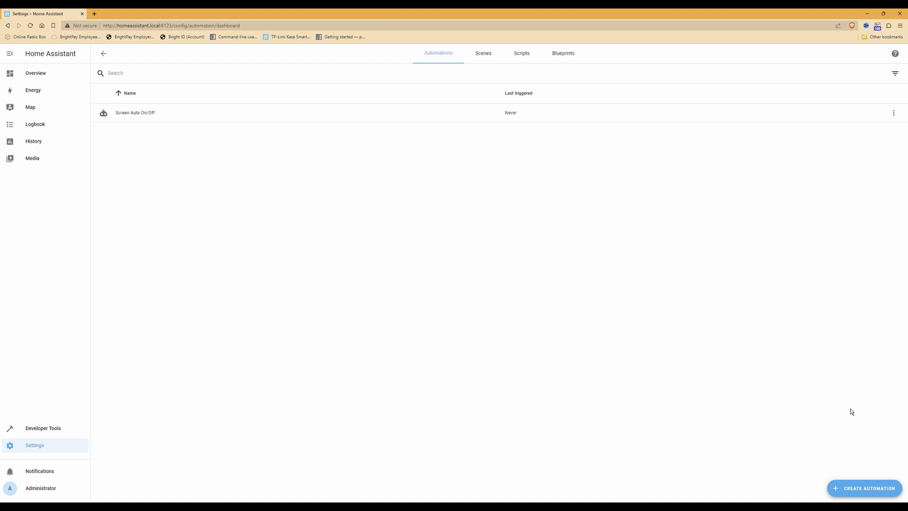
pyautogui.click(868, 491)
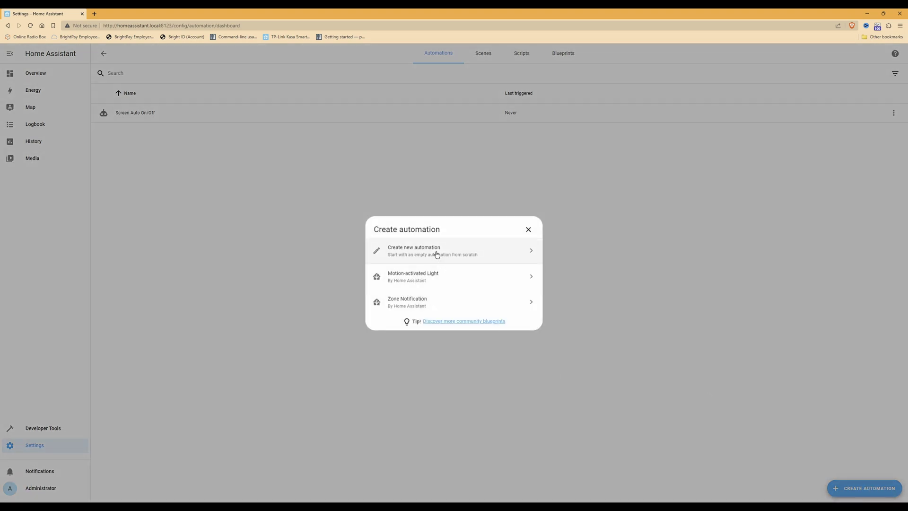
pyautogui.click(435, 254)
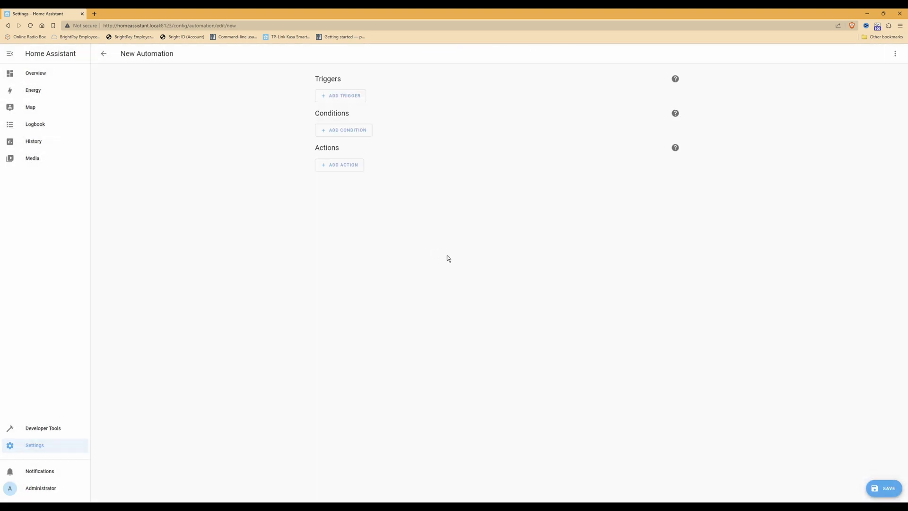
# Step: Add a numeric state trigger for the Tab A7 Battery entity that fires below 20
pyautogui.click(346, 97)
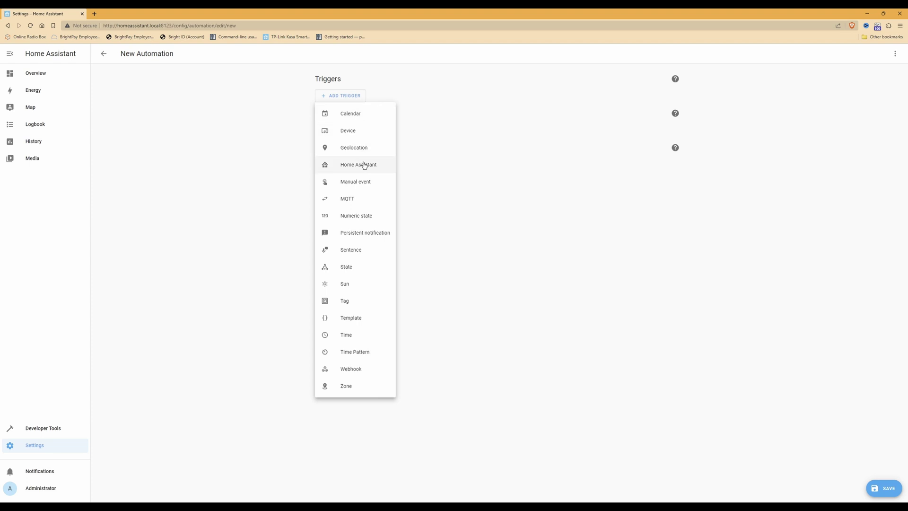
pyautogui.click(363, 216)
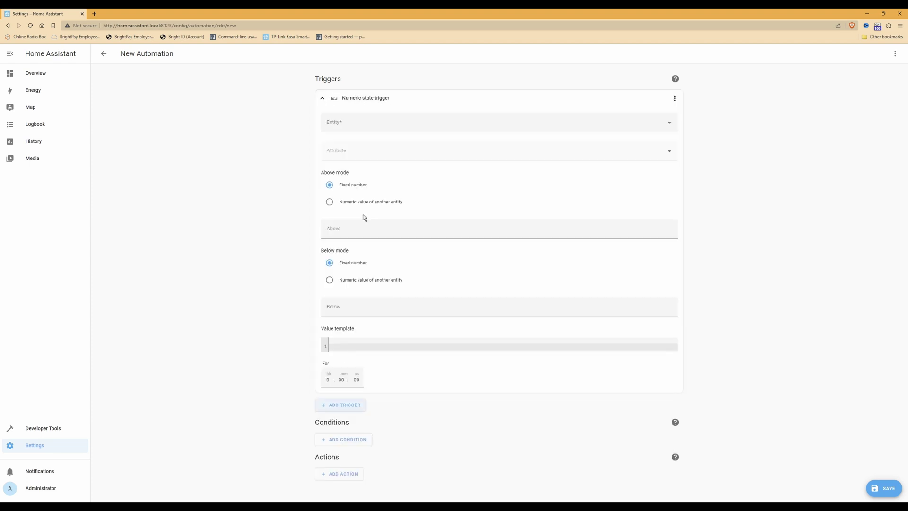
pyautogui.click(397, 125)
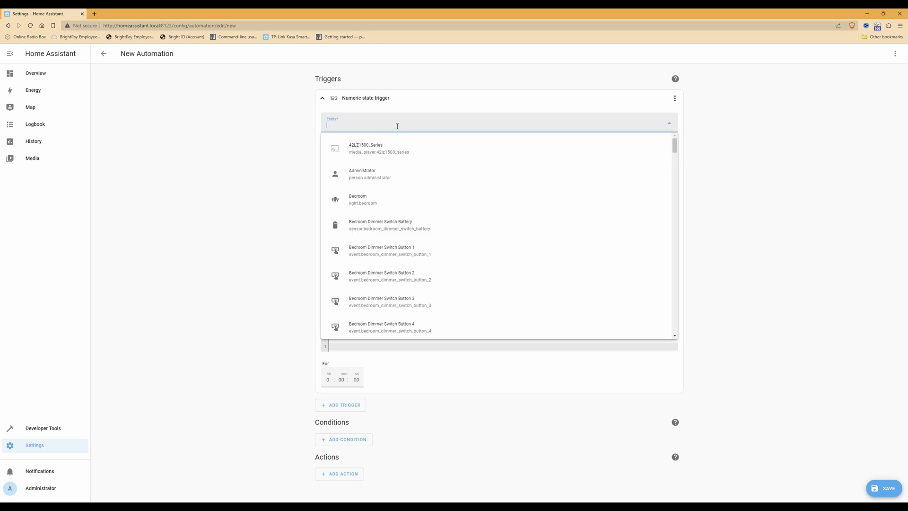
pyautogui.write('tims')
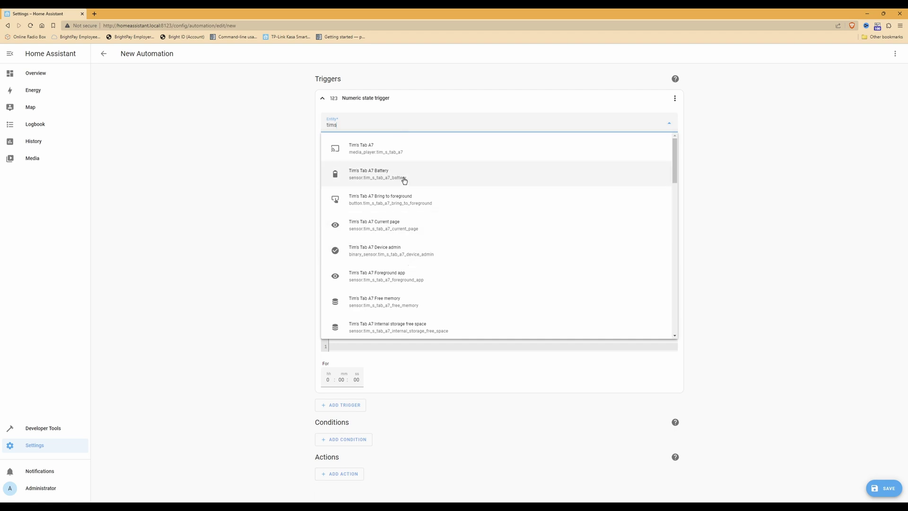
pyautogui.click(376, 174)
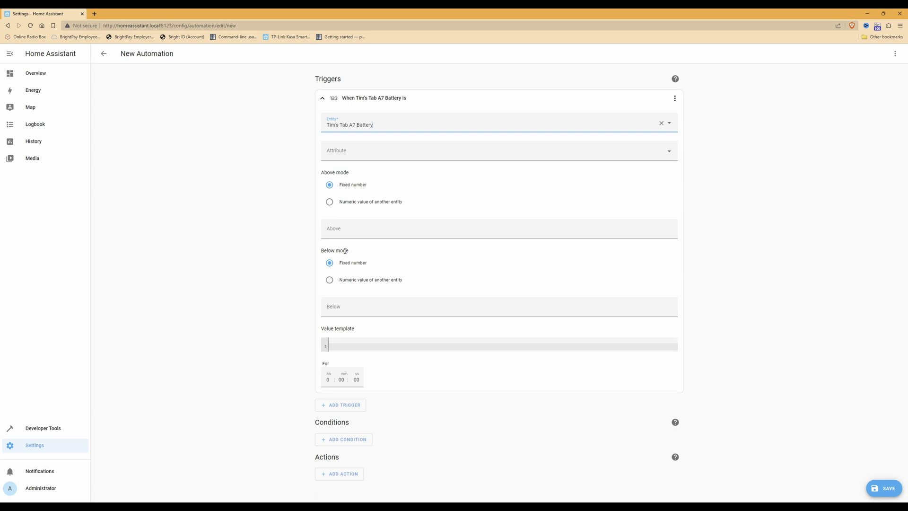
pyautogui.click(345, 310)
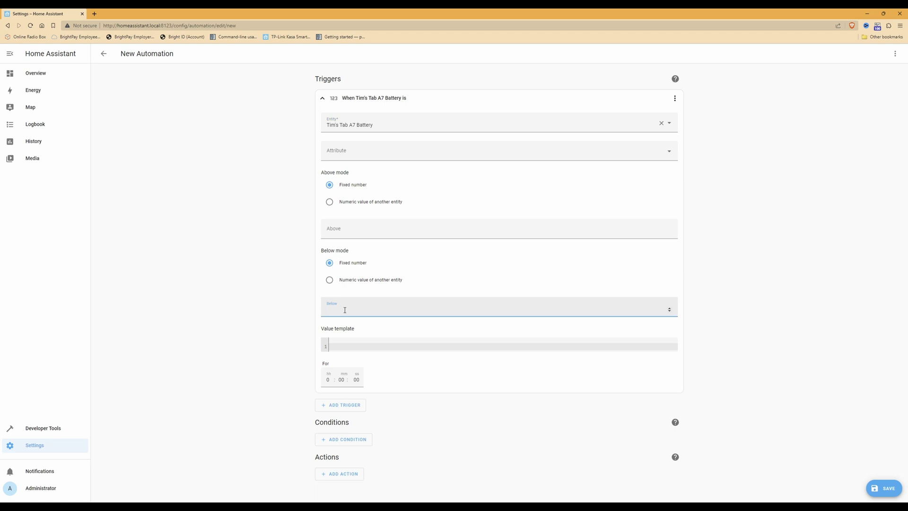
pyautogui.write('20')
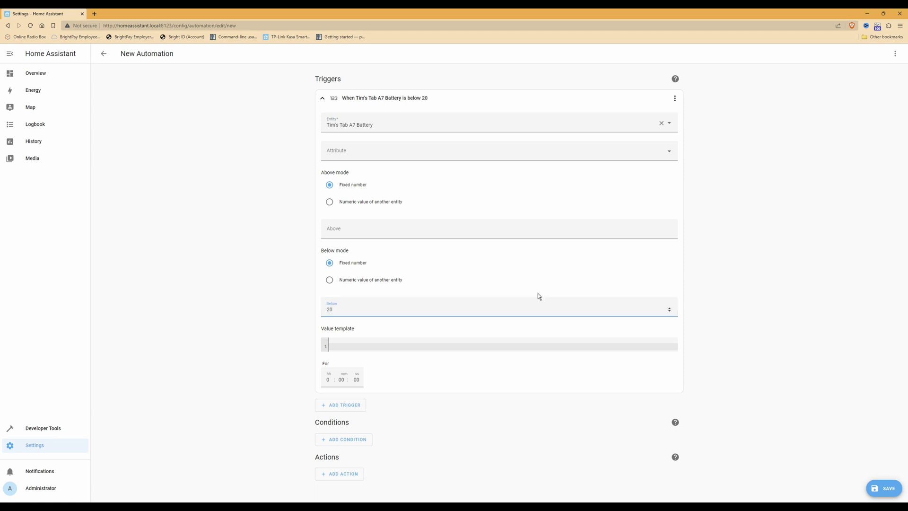
# Step: Give the low-battery trigger the ID "below" and collapse its details
pyautogui.click(675, 99)
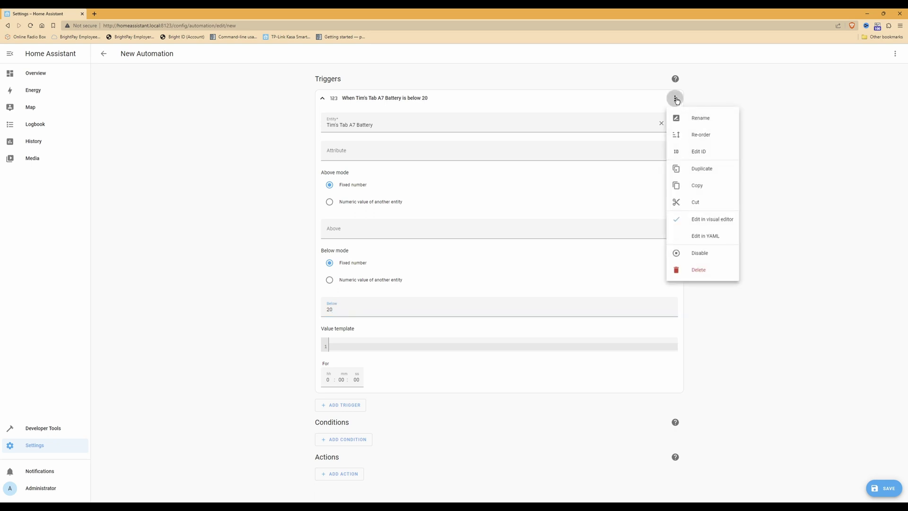
pyautogui.click(691, 156)
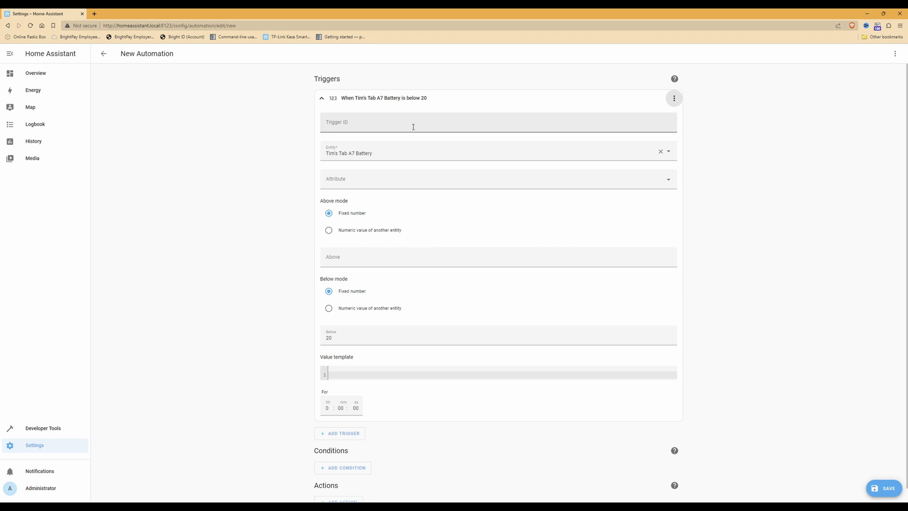
pyautogui.click(436, 122)
pyautogui.write('below')
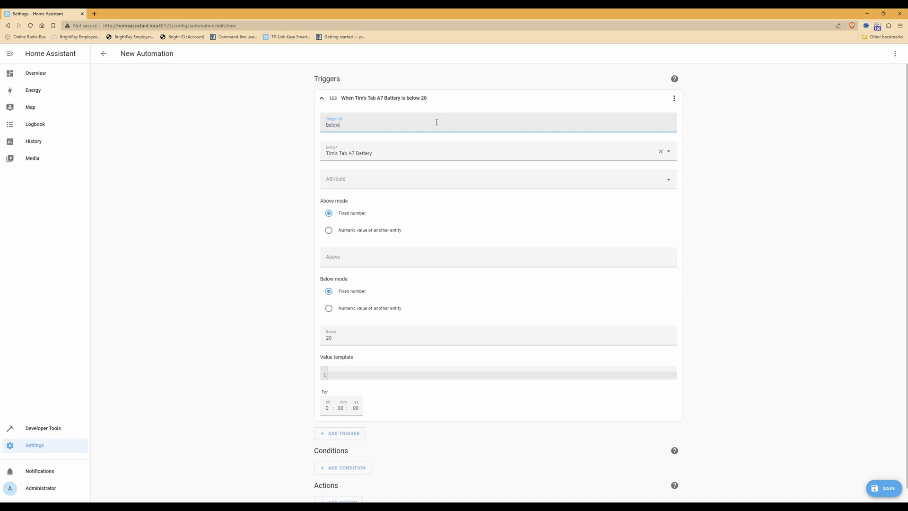
pyautogui.click(322, 100)
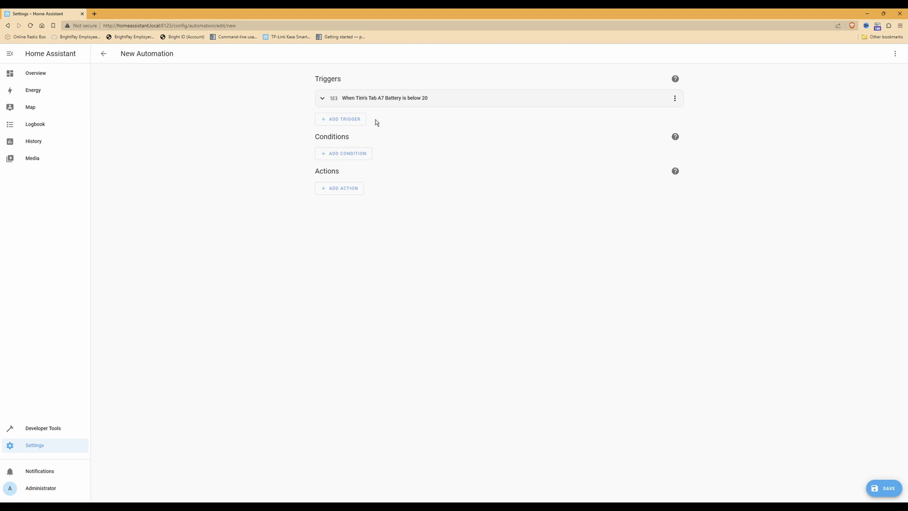
# Step: Add a second numeric state trigger for the Tab A7 Battery entity that fires above 80
pyautogui.click(345, 122)
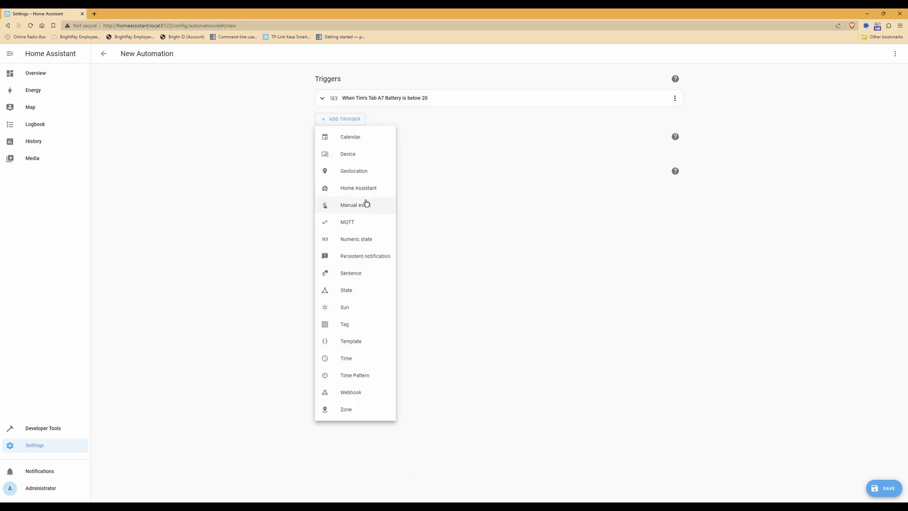
pyautogui.click(361, 240)
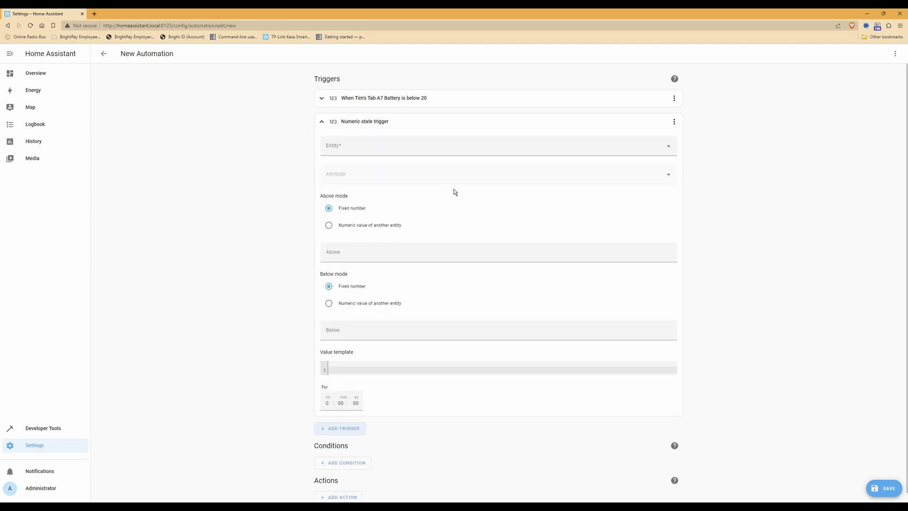
pyautogui.click(505, 144)
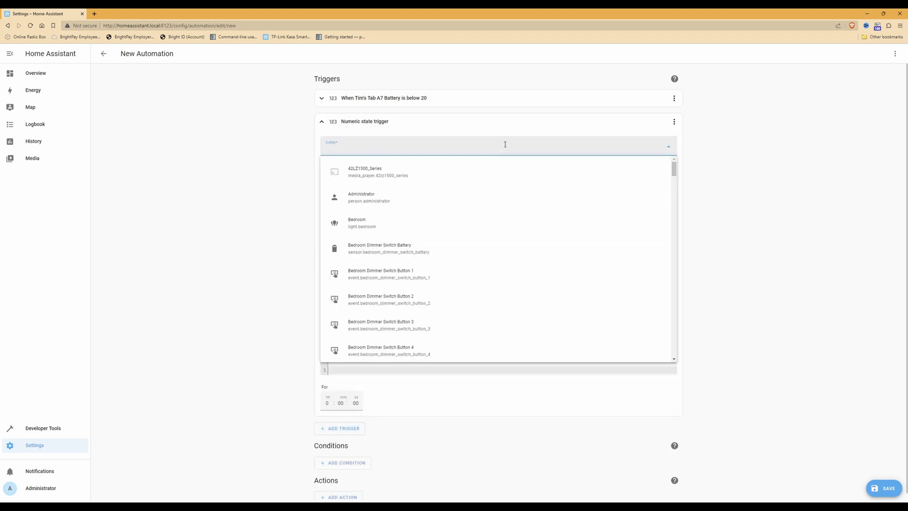
pyautogui.write('tims')
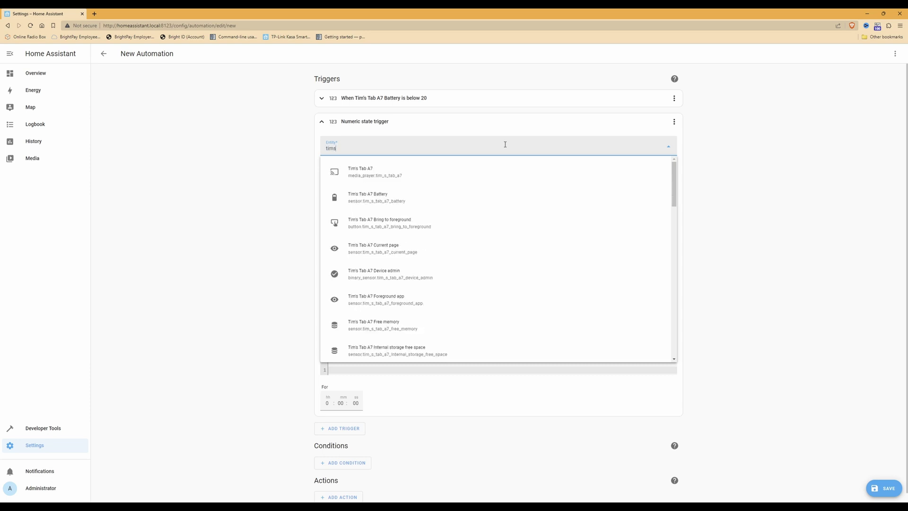
pyautogui.click(388, 200)
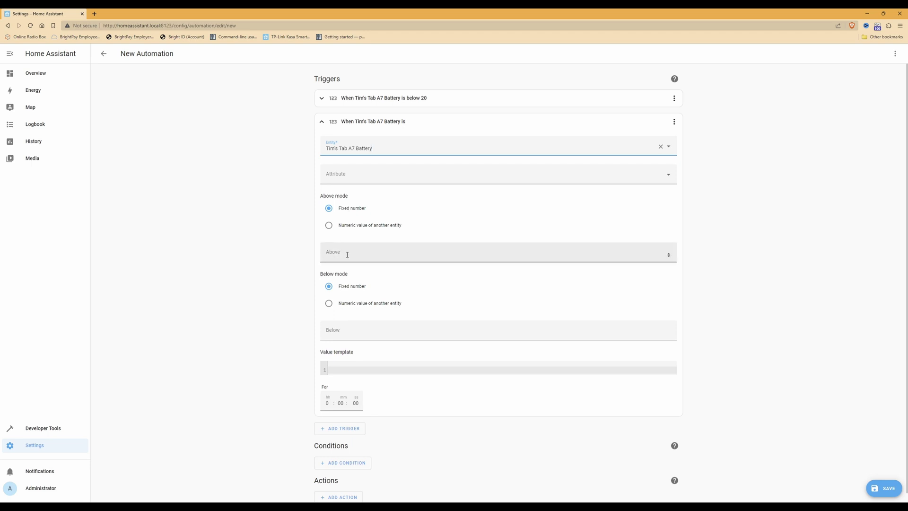
pyautogui.click(364, 257)
pyautogui.write('80')
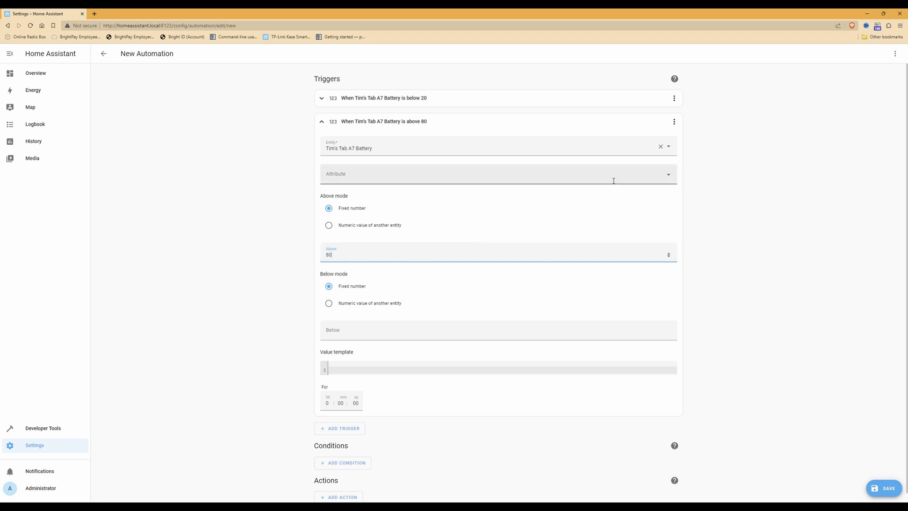
# Step: Give the high-battery trigger the ID "above" and collapse its details
pyautogui.click(675, 122)
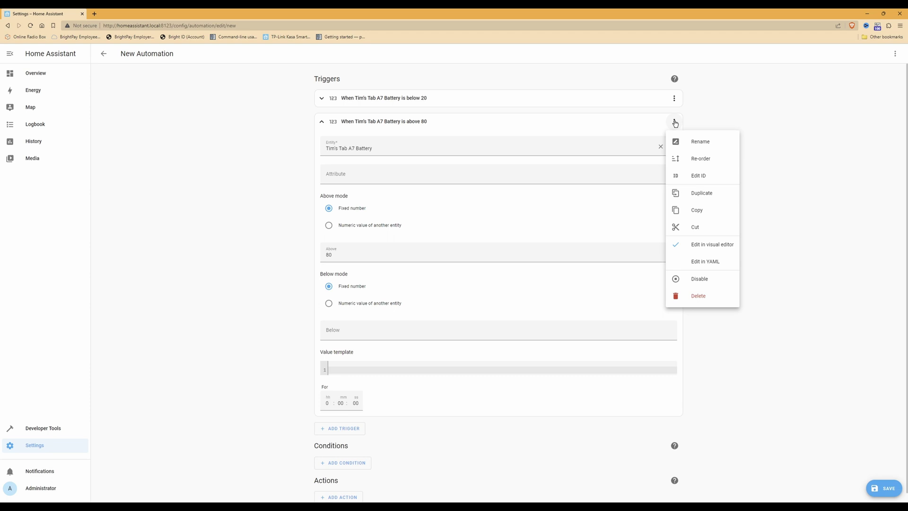
pyautogui.click(698, 176)
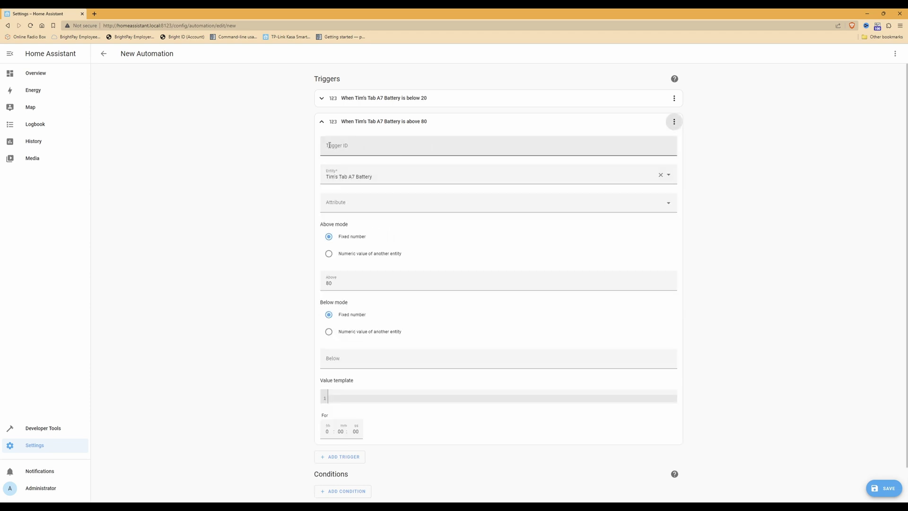
pyautogui.click(409, 151)
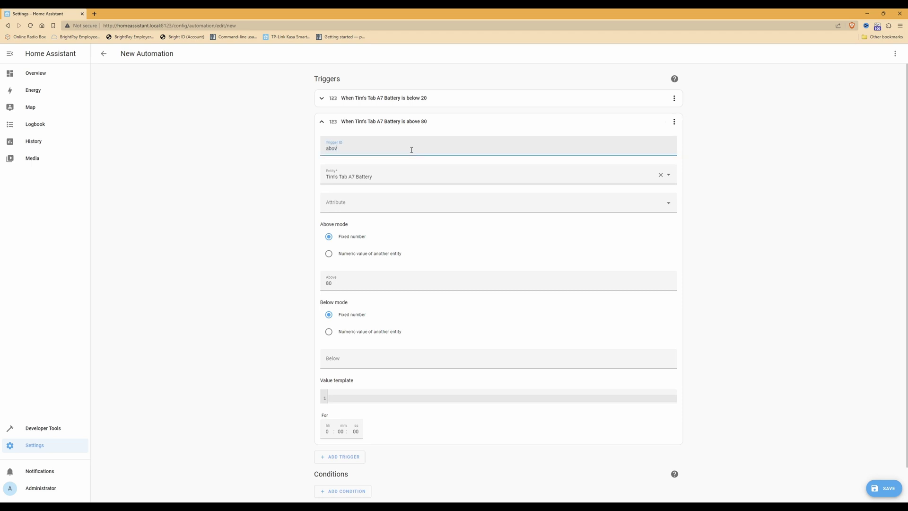
pyautogui.write('above')
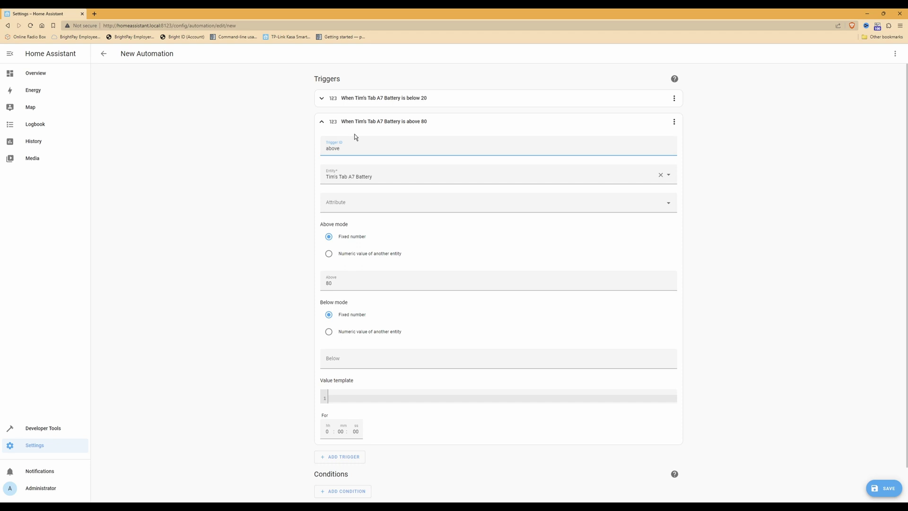
pyautogui.click(322, 123)
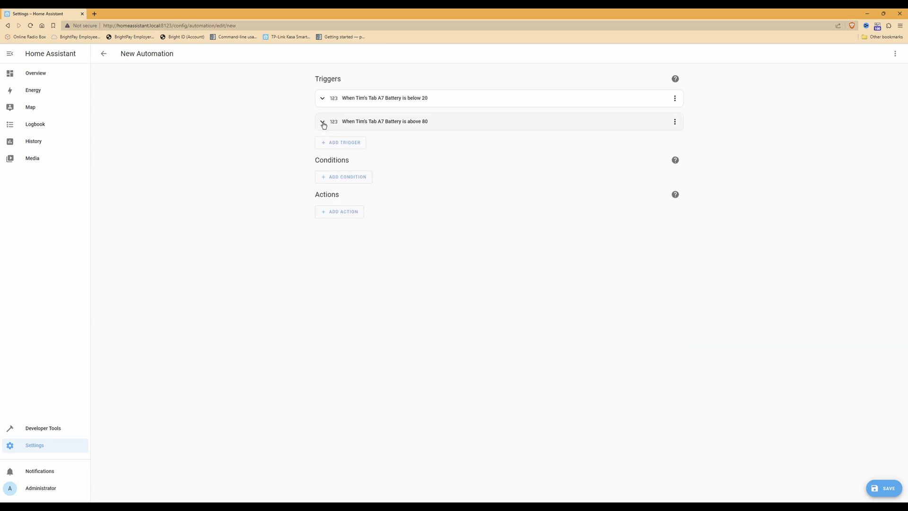
# Step: Add a Choose action and give its first option a Triggered by condition set to the "below" trigger
pyautogui.click(344, 216)
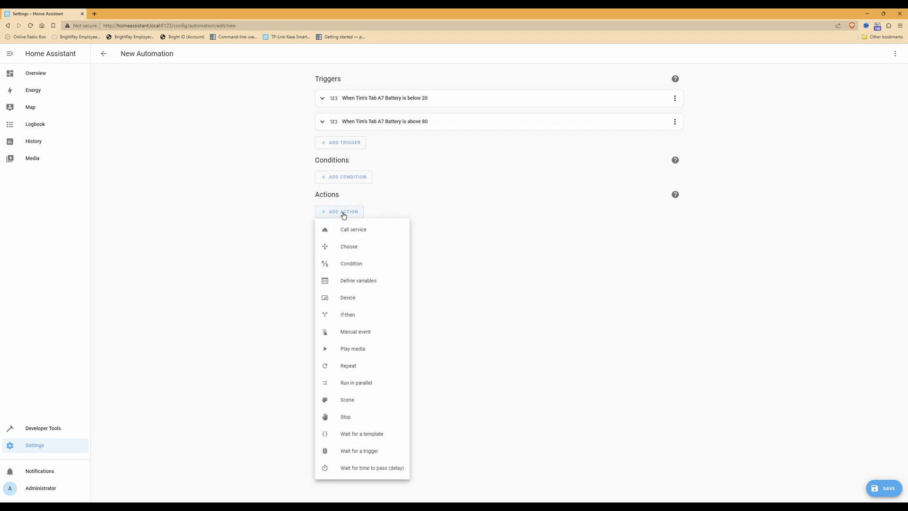
pyautogui.click(362, 248)
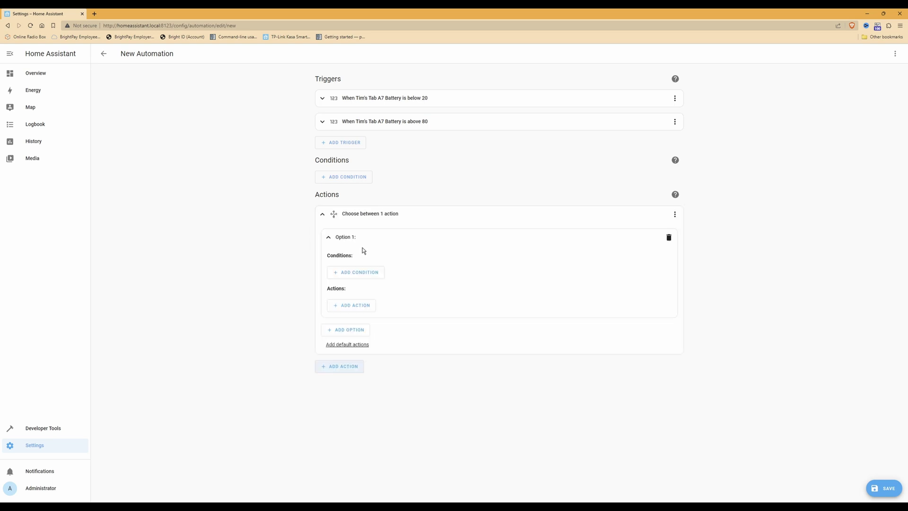
pyautogui.click(365, 276)
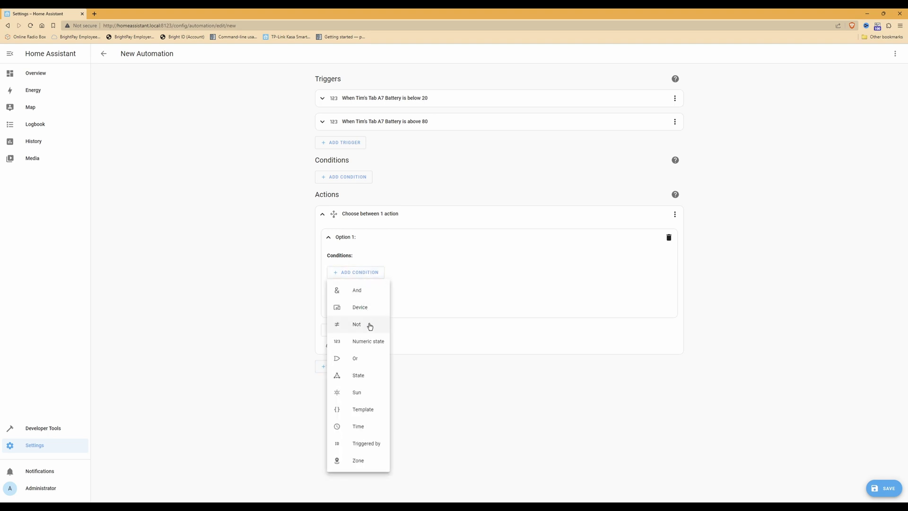
pyautogui.click(369, 446)
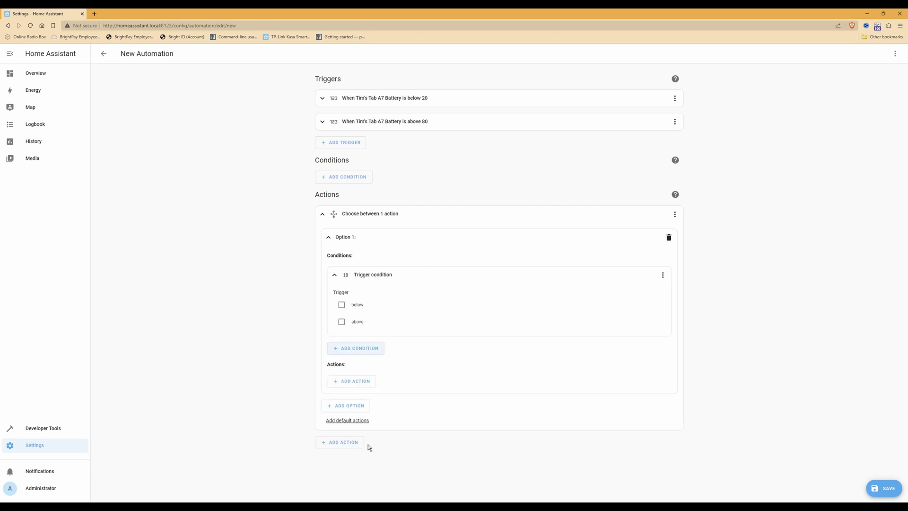
pyautogui.click(342, 305)
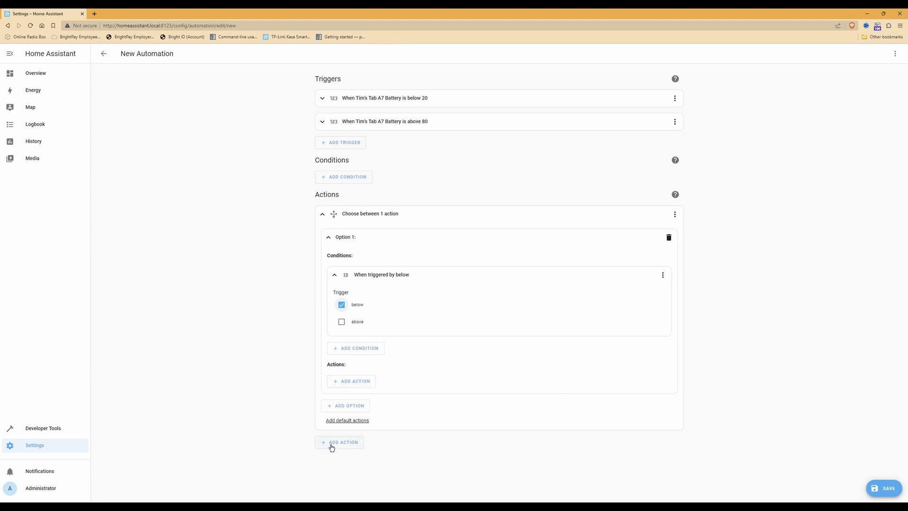
# Step: Give the first option a service call action, Switch: Turn on, targeting the Smart Plug 1 device, and collapse the Choose action
pyautogui.click(352, 382)
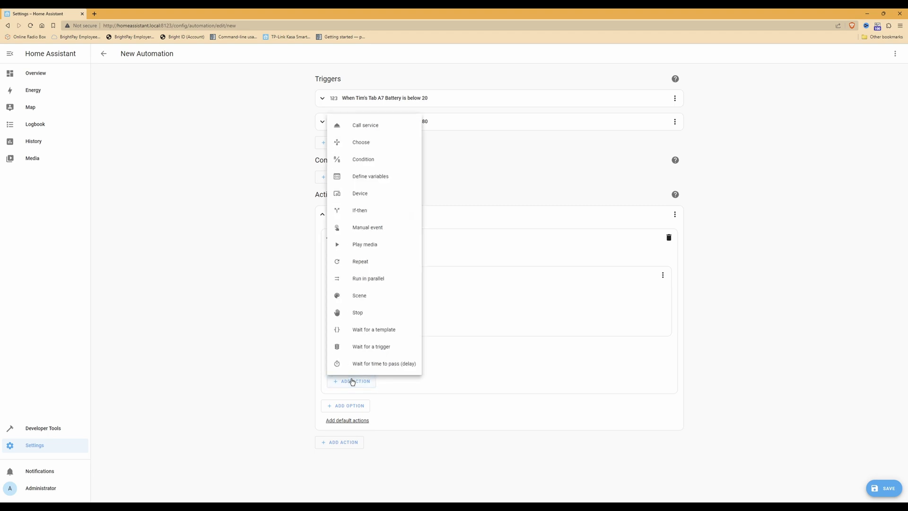
pyautogui.click(375, 126)
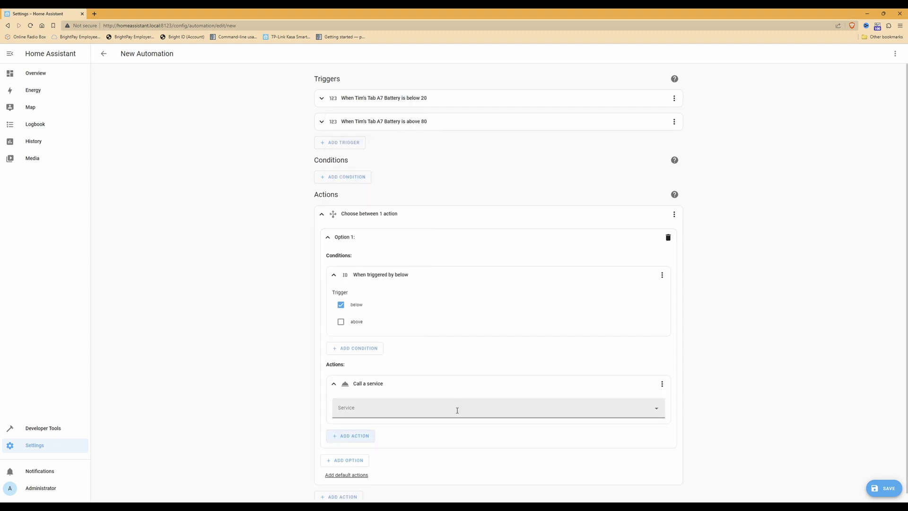
pyautogui.click(457, 410)
pyautogui.write('switch')
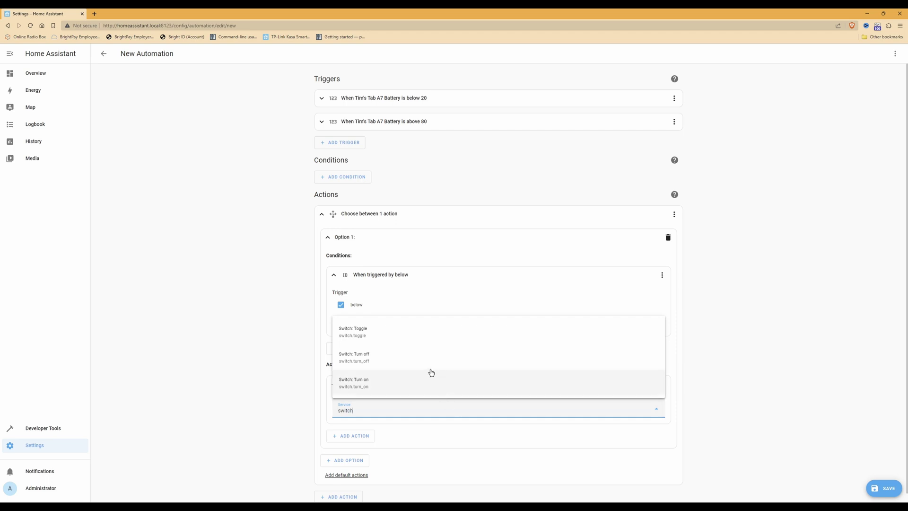
pyautogui.click(363, 386)
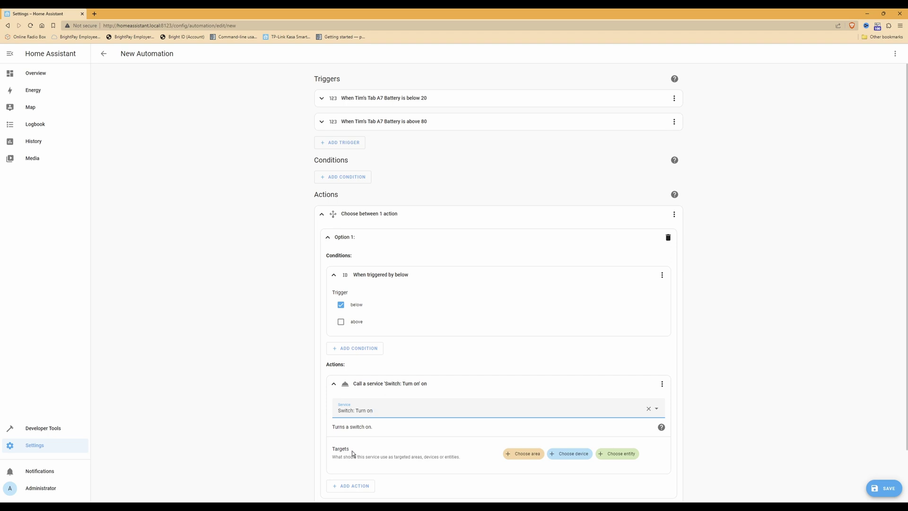
pyautogui.click(574, 454)
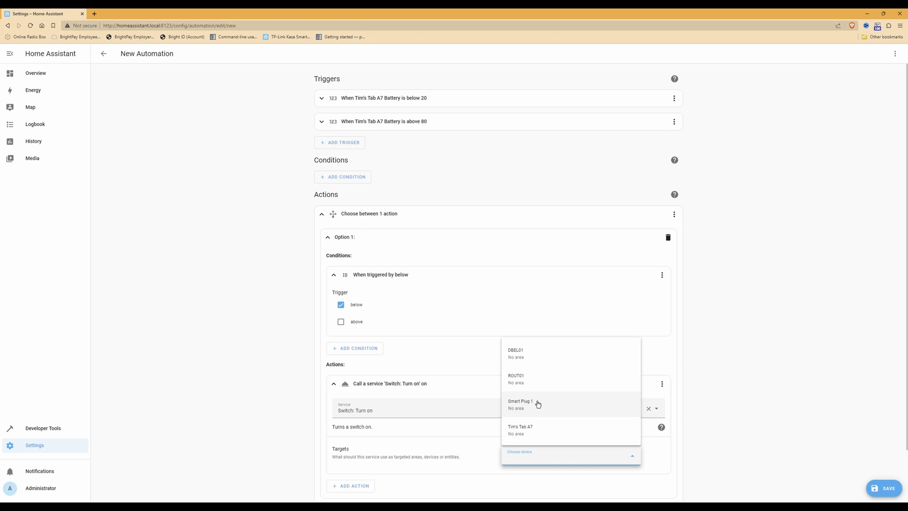
pyautogui.click(538, 403)
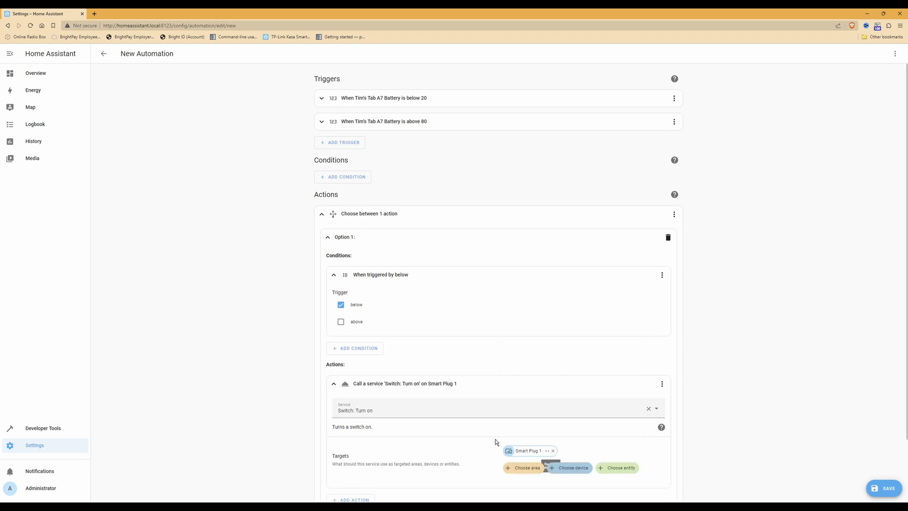
pyautogui.scroll(-1, 495, 438)
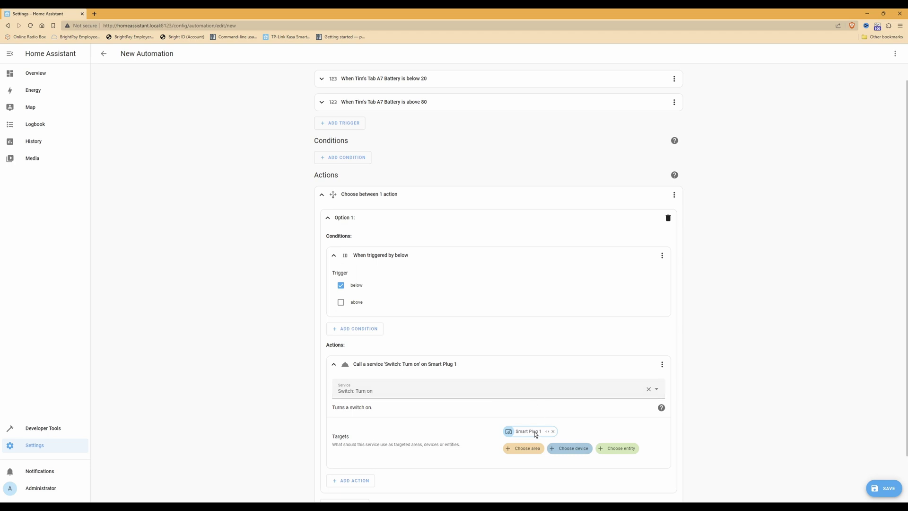
pyautogui.click(322, 197)
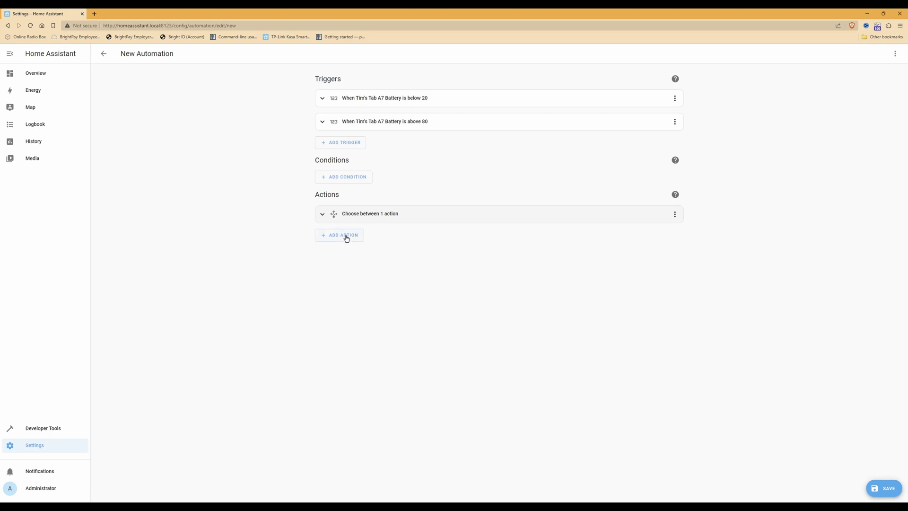
# Step: Add a second Choose action whose first option calls the Switch: Turn off service on the Smart Plug 1 device
pyautogui.click(346, 238)
pyautogui.click(353, 272)
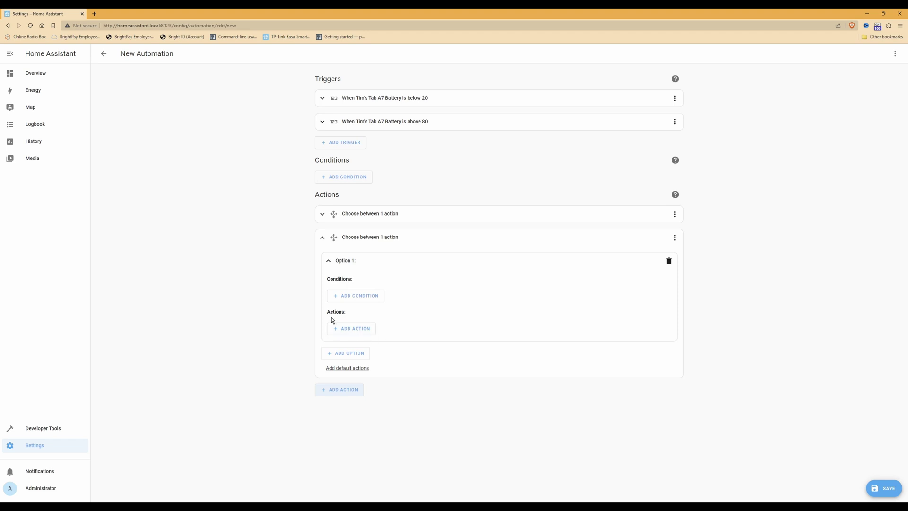
pyautogui.click(349, 333)
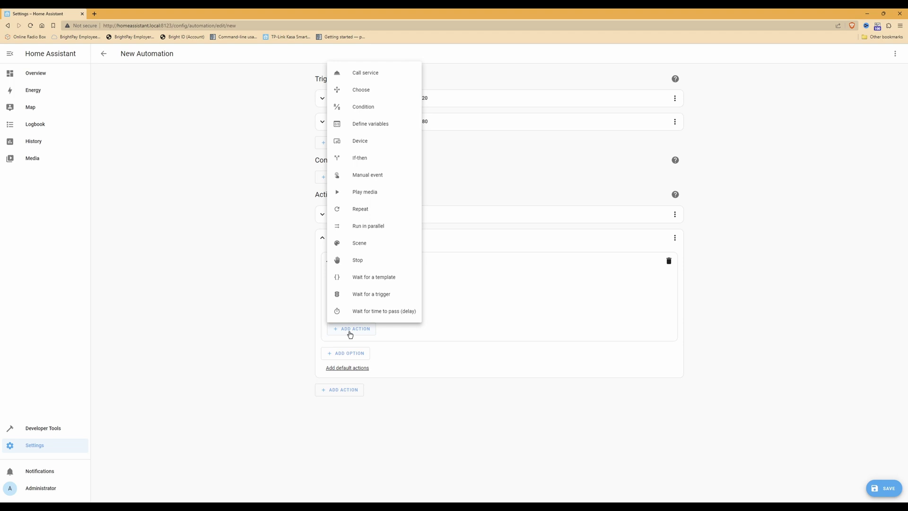
pyautogui.click(380, 75)
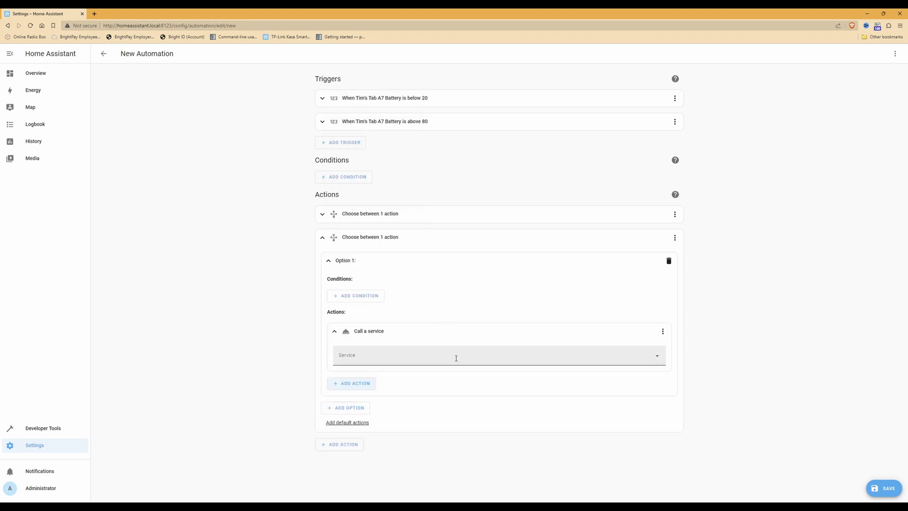
pyautogui.click(487, 360)
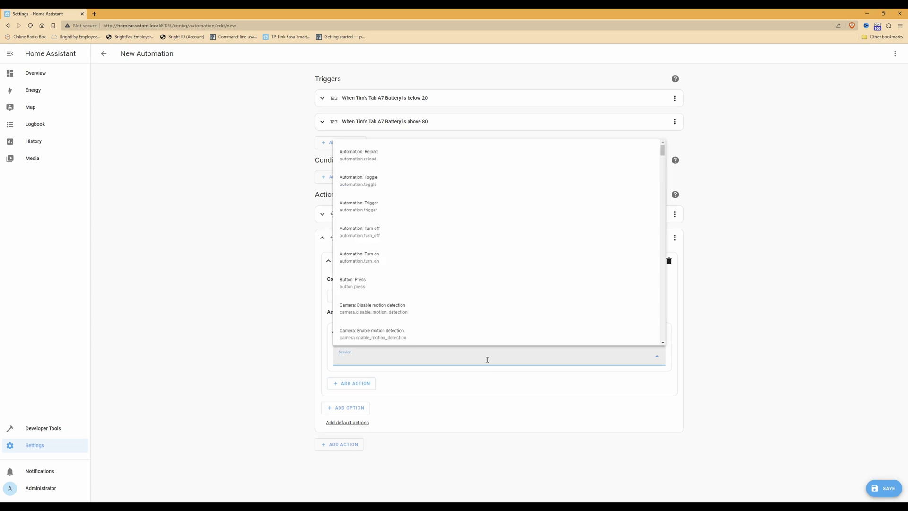
pyautogui.write('switch')
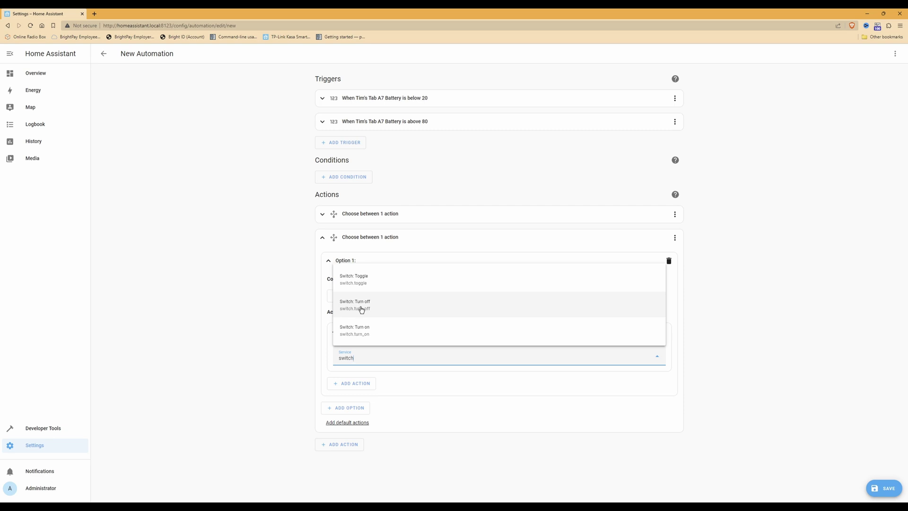
pyautogui.click(359, 308)
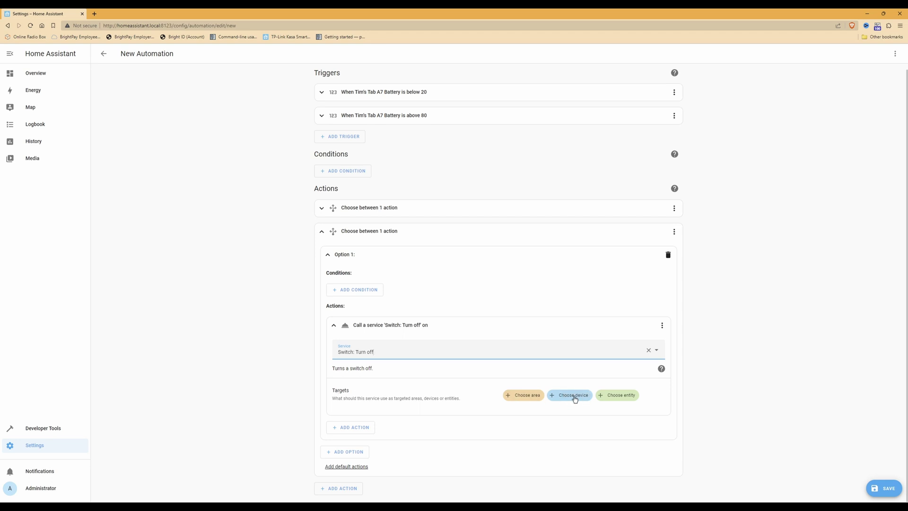
pyautogui.click(574, 398)
pyautogui.click(525, 471)
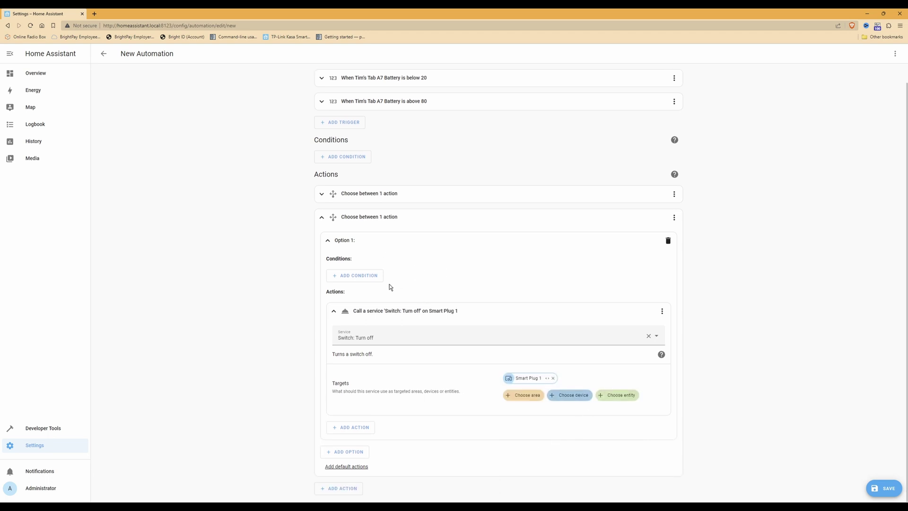
# Step: Add a Triggered by condition for the "above" trigger to the second Choose action's option, and collapse that action
pyautogui.click(358, 278)
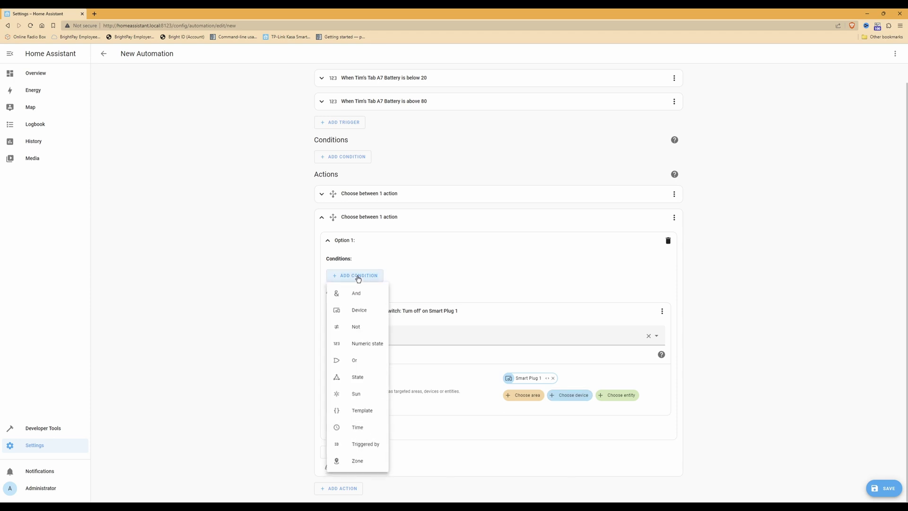
pyautogui.click(362, 449)
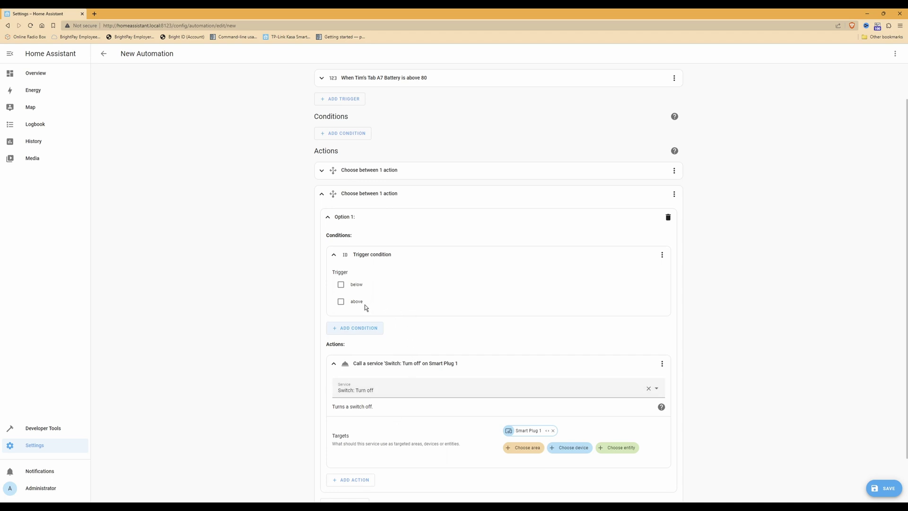
pyautogui.click(341, 302)
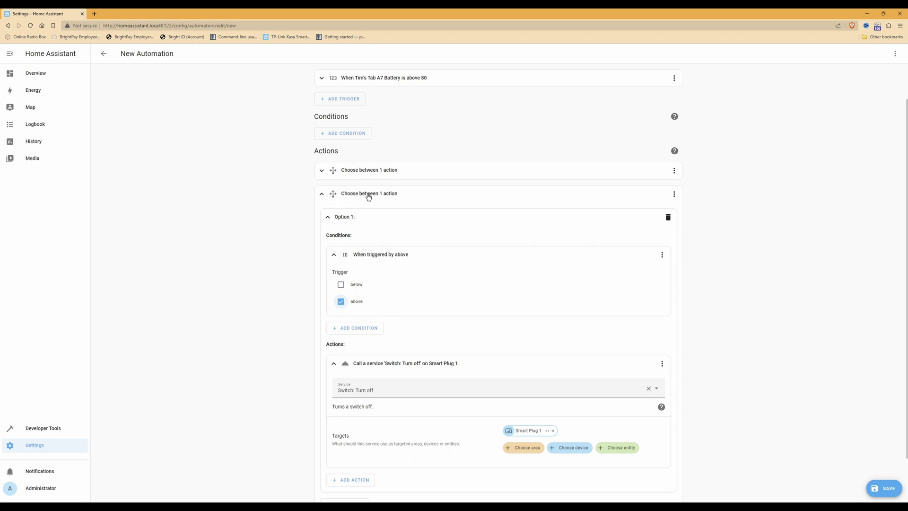
pyautogui.click(321, 193)
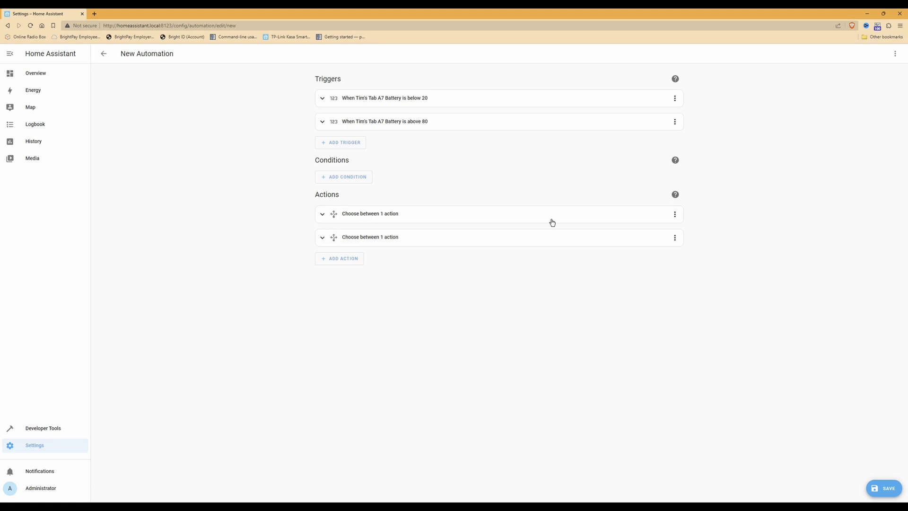
# Step: Save the automation under the name "Auto Charge Panel" and return to the automations list
pyautogui.click(885, 489)
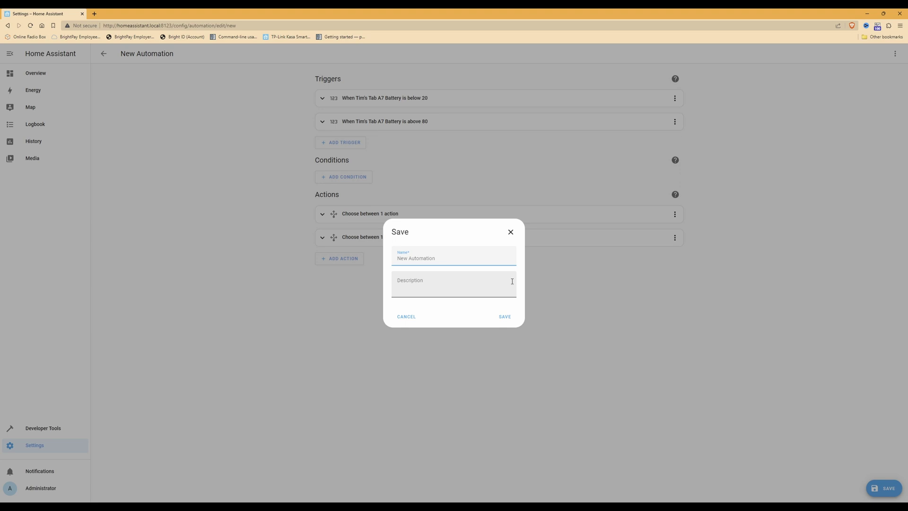
pyautogui.hotkey('ctrl', 'a')
pyautogui.write('Autom Charge Panel')
pyautogui.click(505, 316)
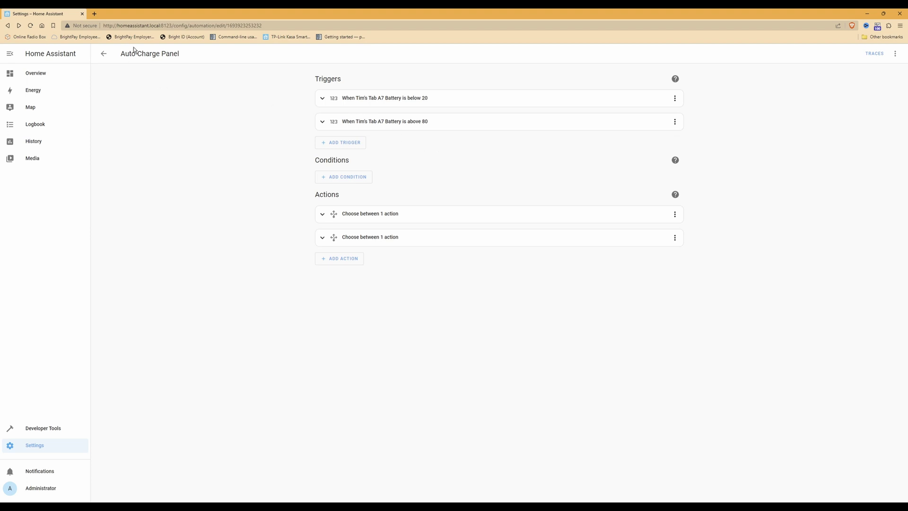
pyautogui.click(104, 55)
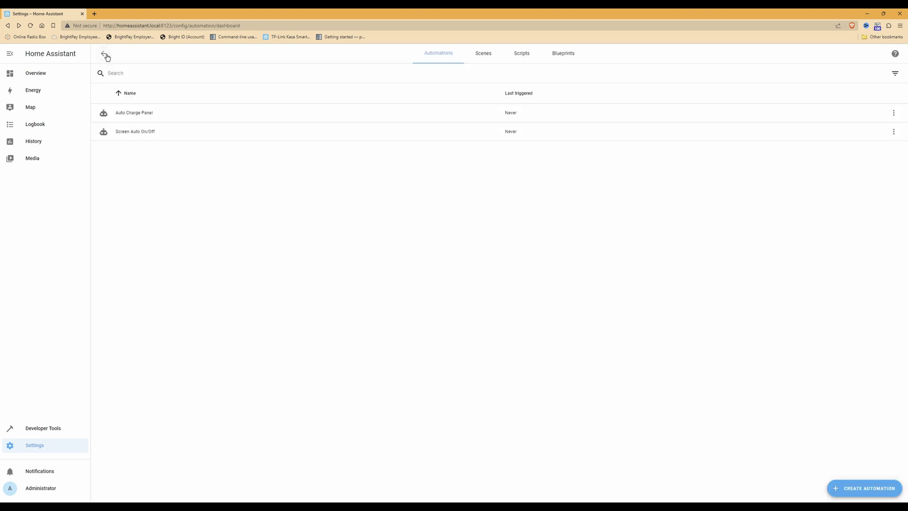